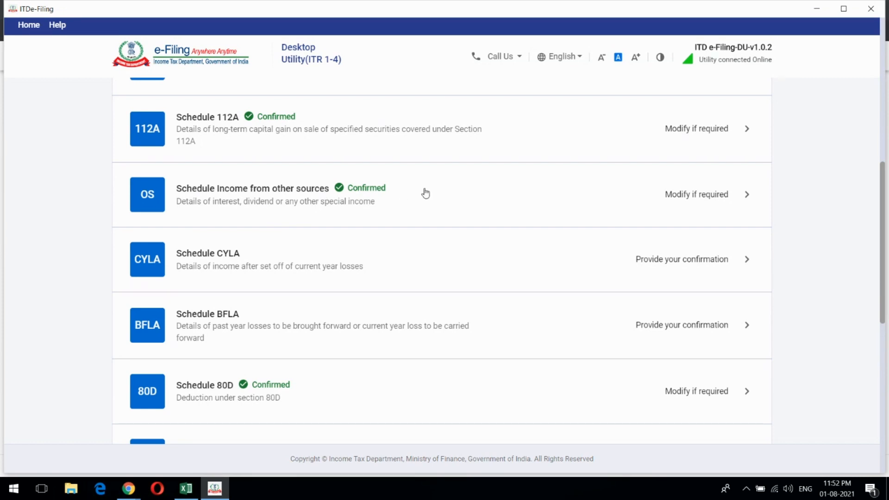
Step: Open Schedule Income from other sources and start another normal-rate income entry with the nature "a. Dividends, Gross"
click(532, 201)
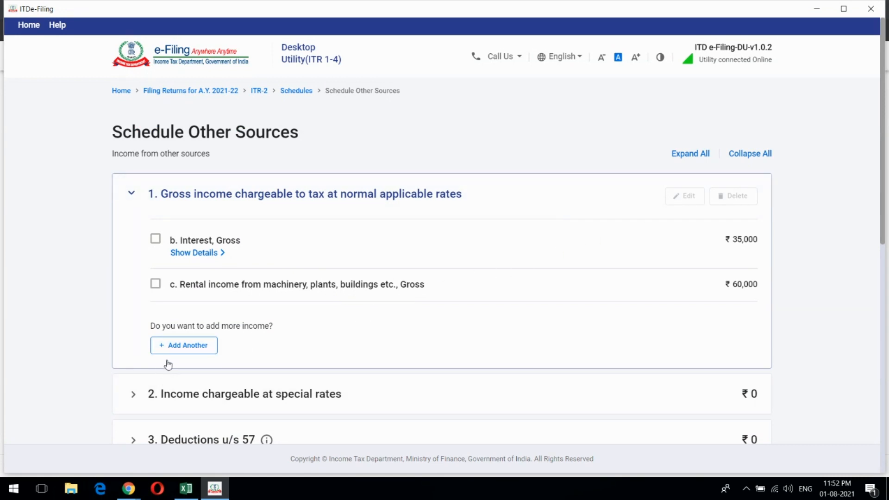
click(187, 348)
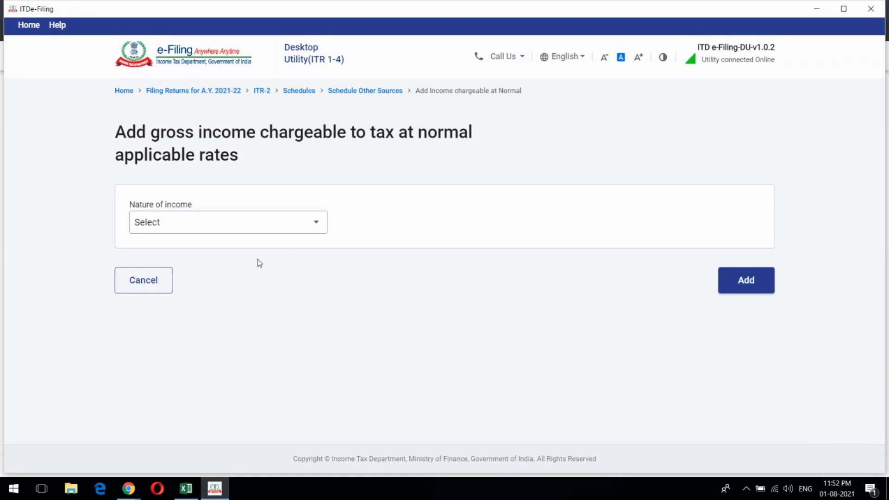
click(317, 228)
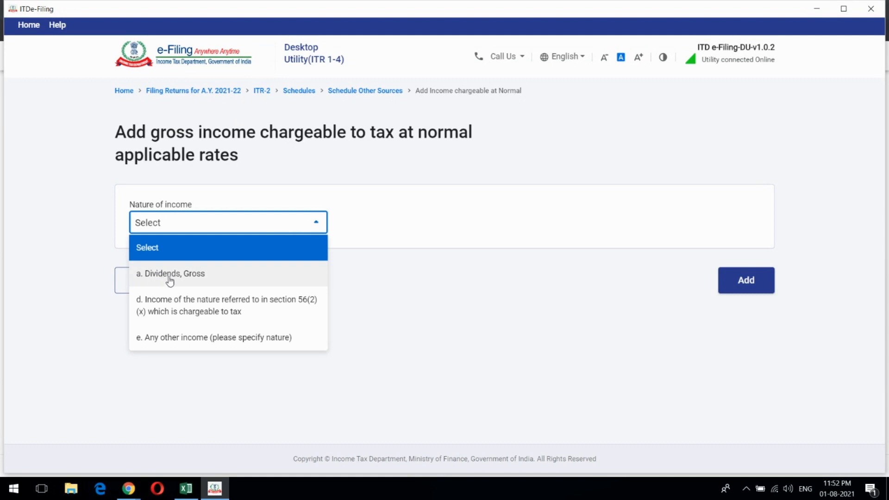
click(199, 278)
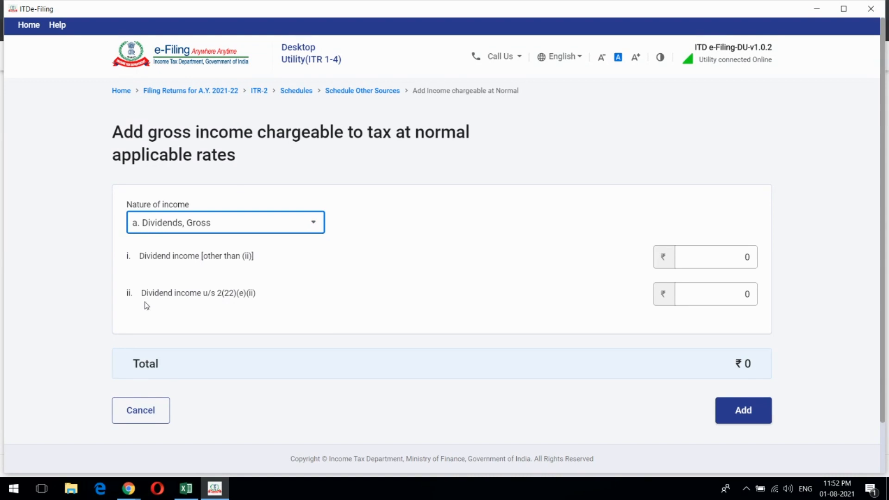
drag(147, 301, 252, 302)
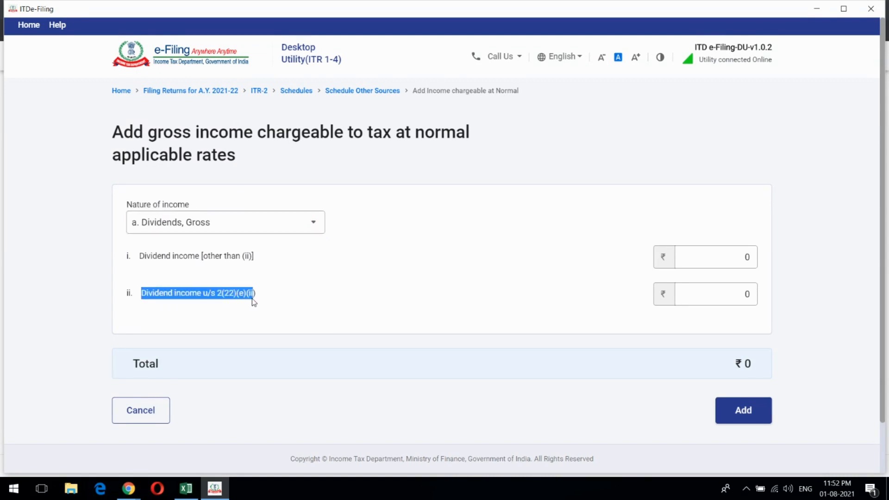
click(285, 302)
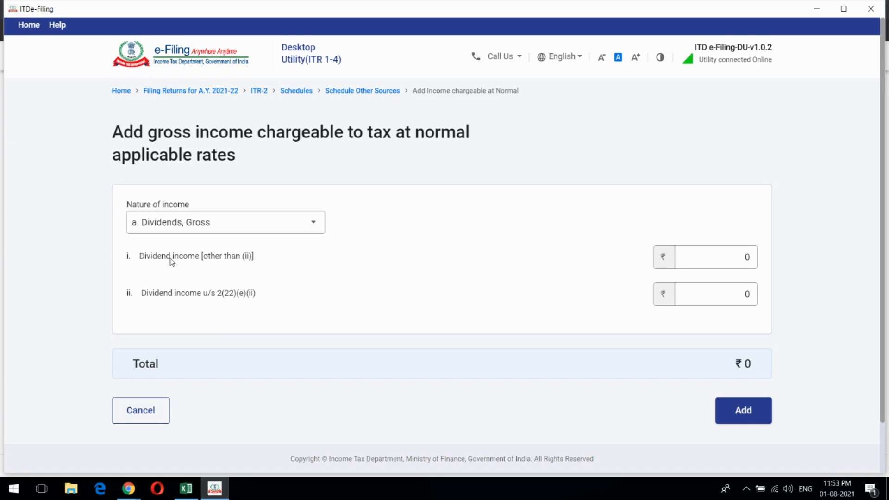
drag(140, 259, 262, 257)
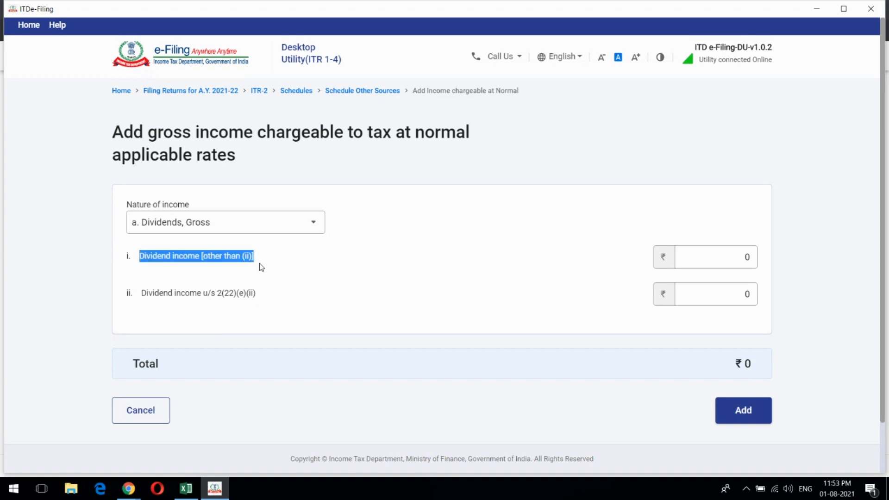
click(299, 273)
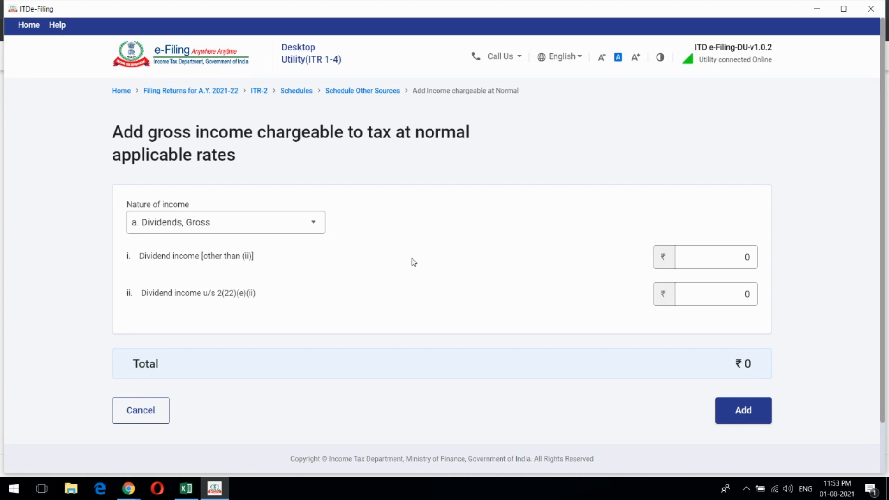
Step: Switch to the Demo 26AS.xlsx workbook in Excel and fill the transactions up to 15-06-2020 (A4:I6) with light red
click(186, 488)
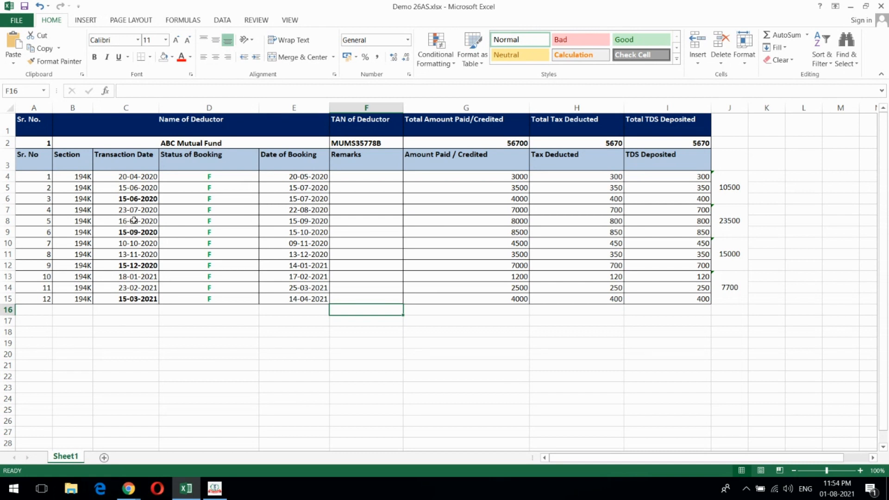
click(116, 166)
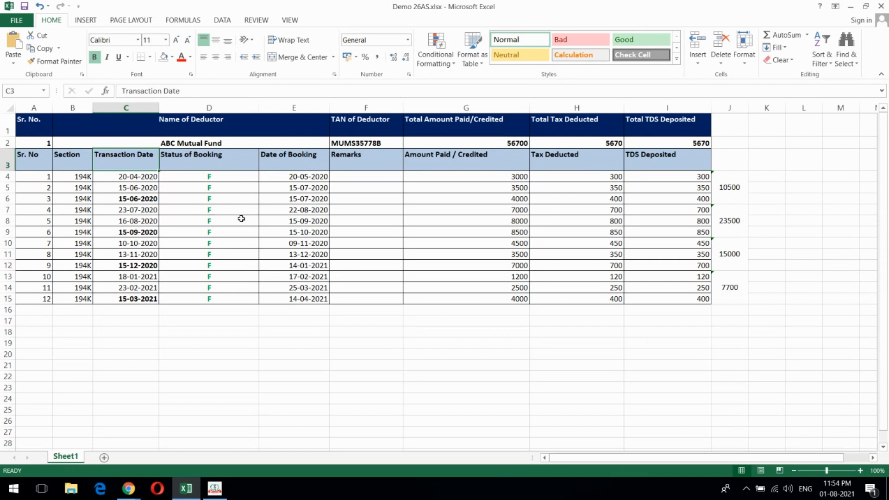
click(34, 177)
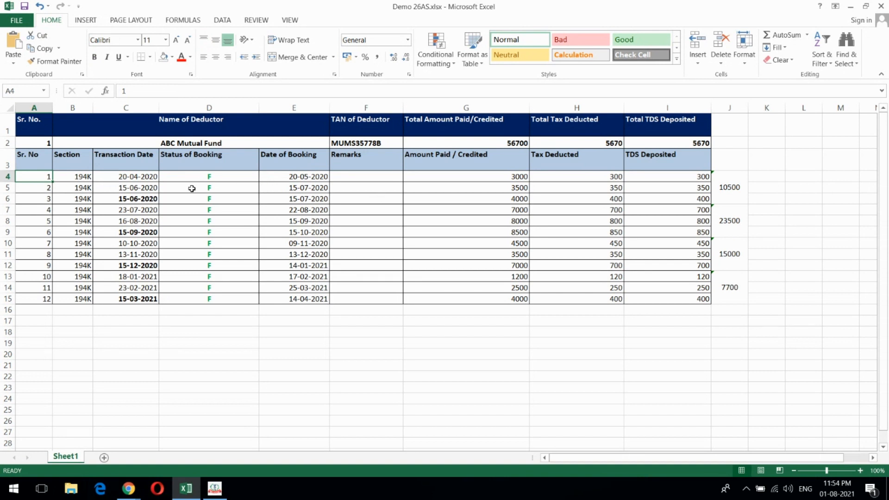
shift+click(693, 199)
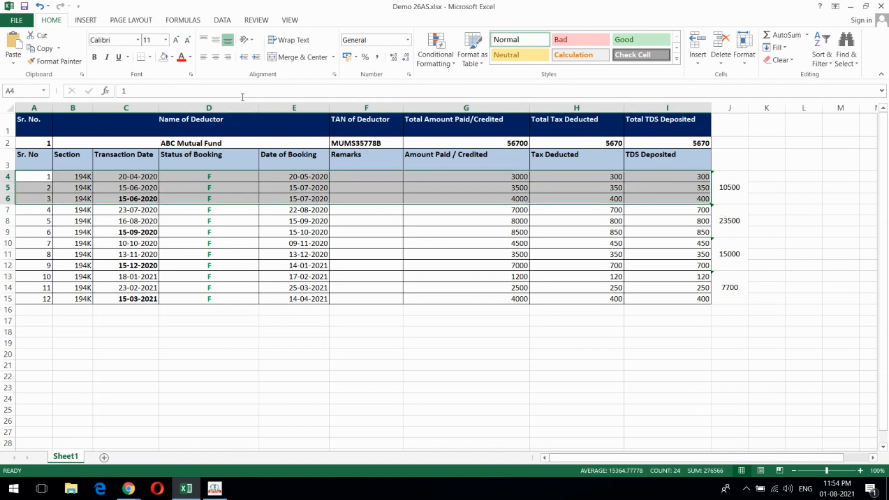
click(172, 57)
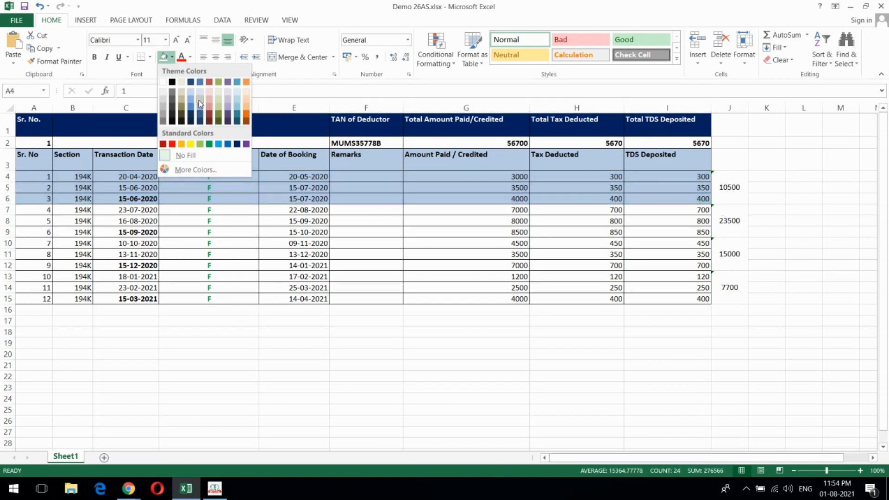
click(211, 101)
click(238, 246)
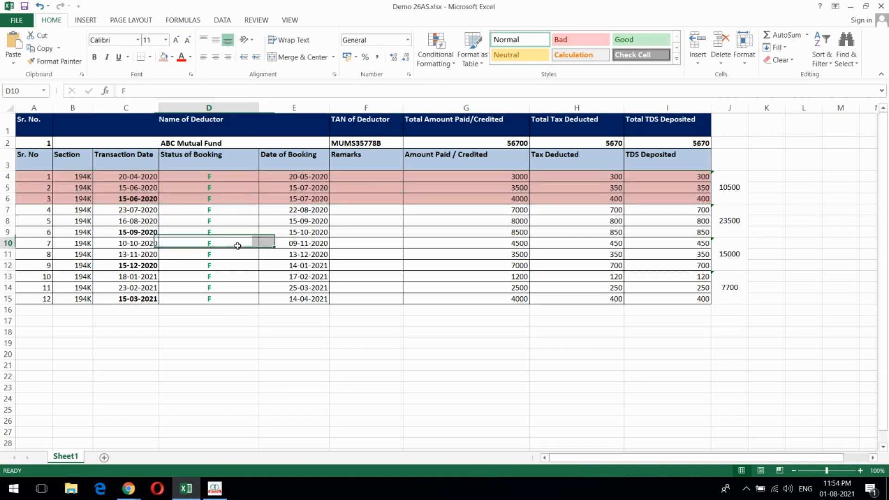
Step: Fill the transactions from 23-07-2020 to 15-09-2020 (A7:I9) with light olive green
click(44, 210)
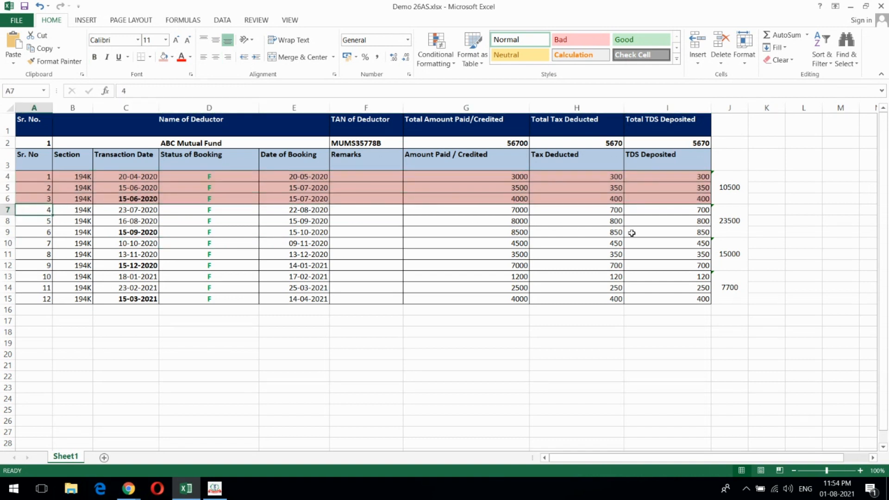
shift+click(699, 233)
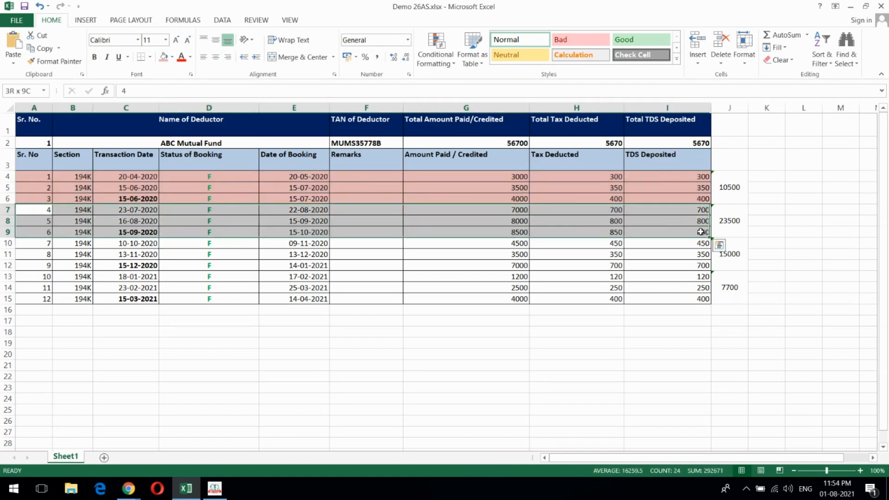
click(172, 57)
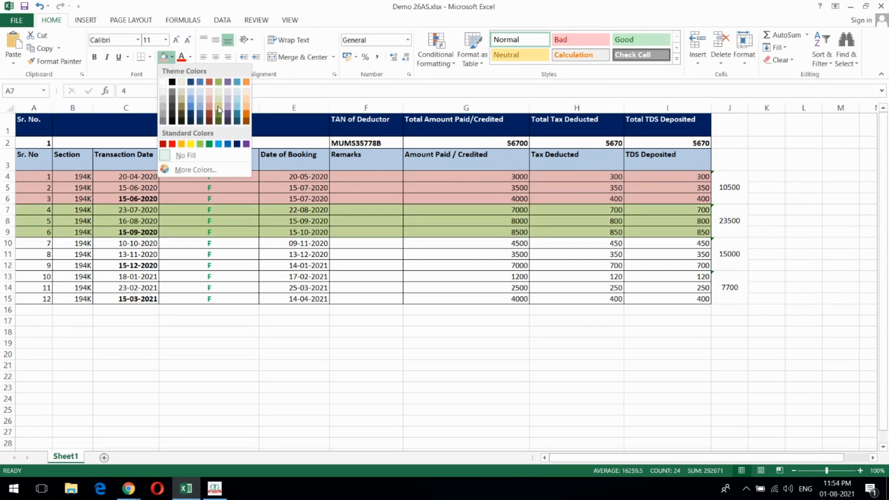
click(219, 110)
Step: Fill the transactions from 10-10-2020 to 15-12-2020 (A10:I12) with yellow
click(32, 245)
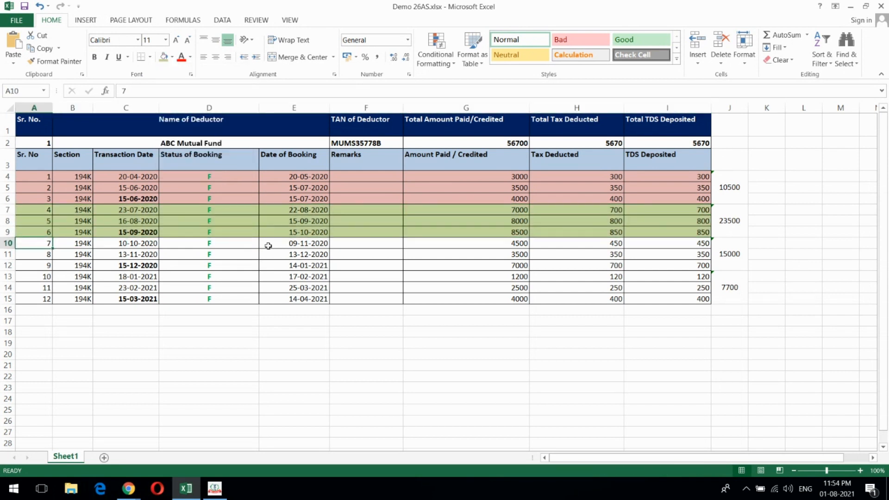
shift+click(690, 265)
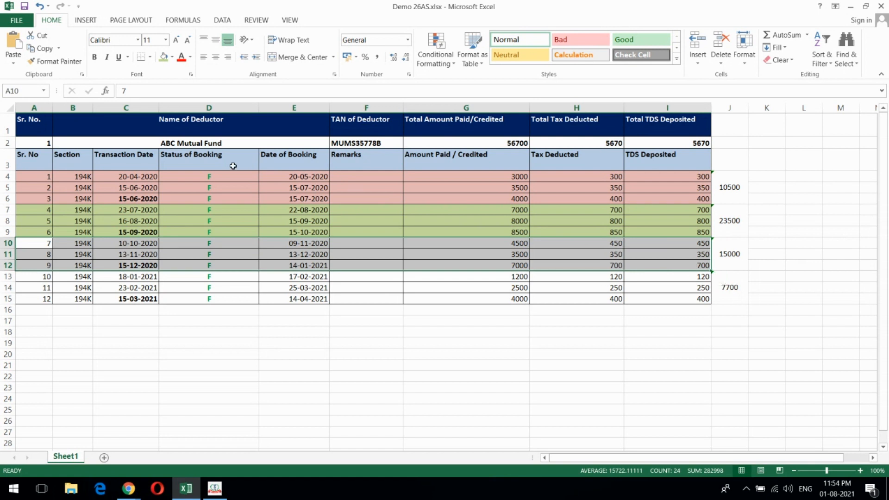
click(172, 57)
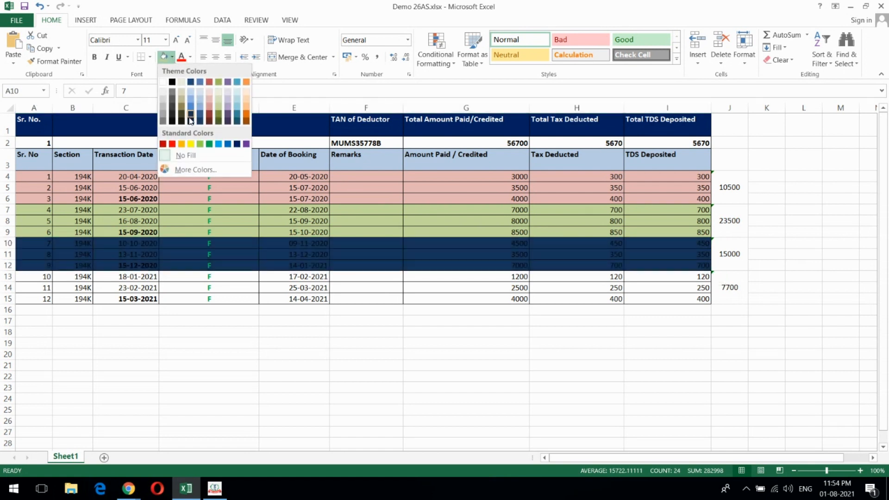
click(191, 143)
click(261, 354)
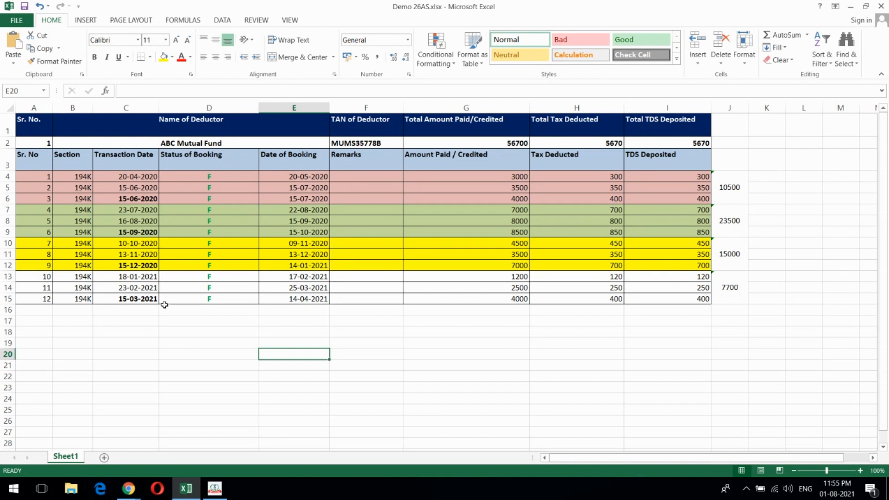
Step: Check the sum of the Amount Paid / Credited values in G4:G15 of the Excel sheet
click(221, 494)
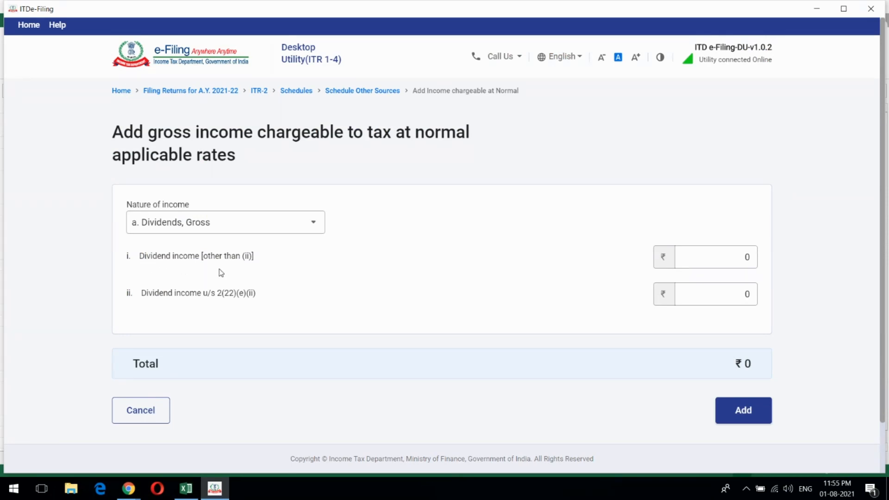
click(185, 488)
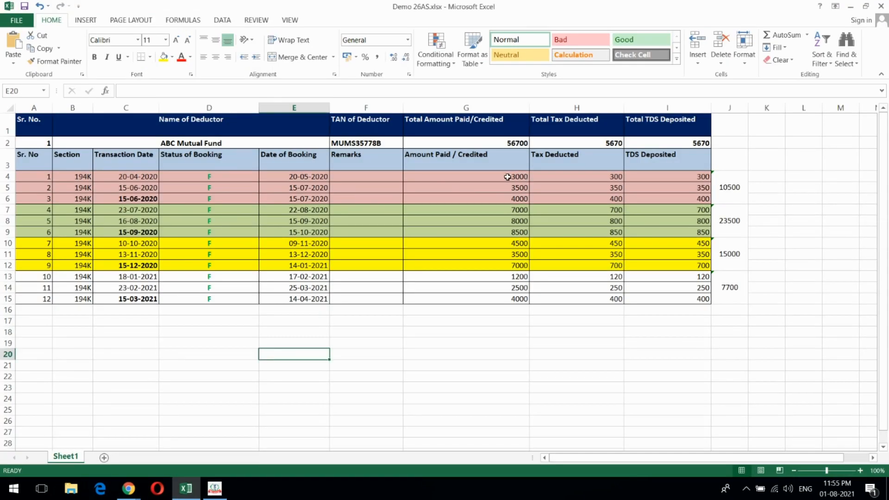
drag(505, 174, 514, 297)
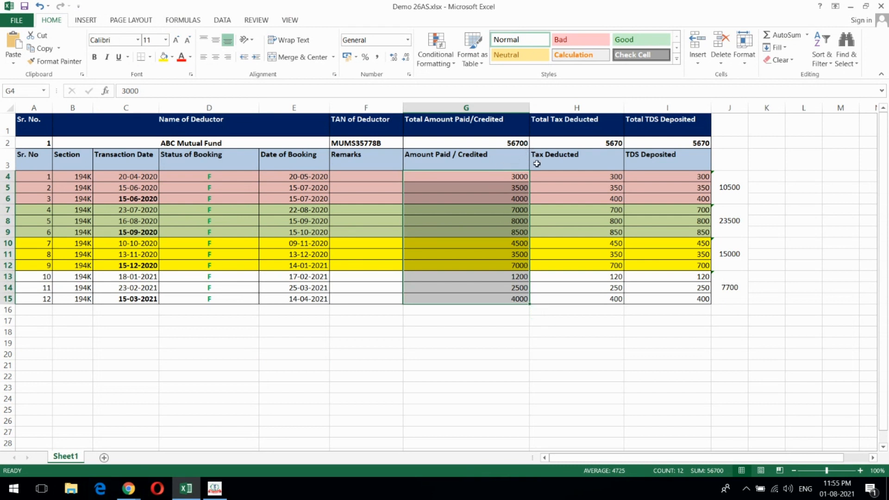
Step: Switch back to ITDe-Filing, enter 56,700 as dividend income other than (ii), and add the dividend entry to the schedule
key(alt+Tab)
click(704, 261)
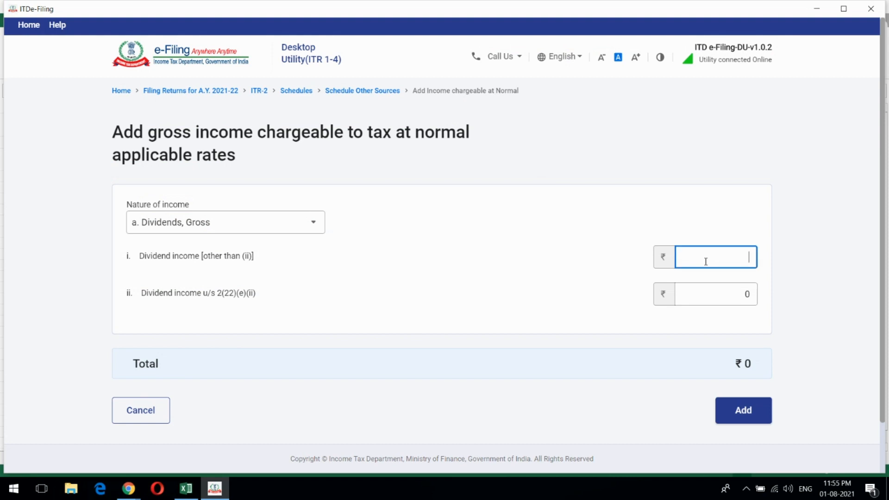
text(56700)
key(alt+Tab)
key(alt+Tab)
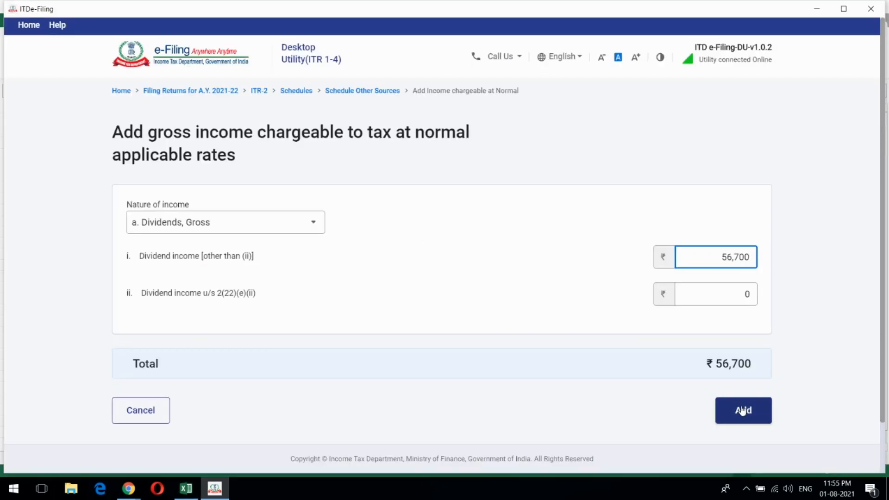
click(742, 410)
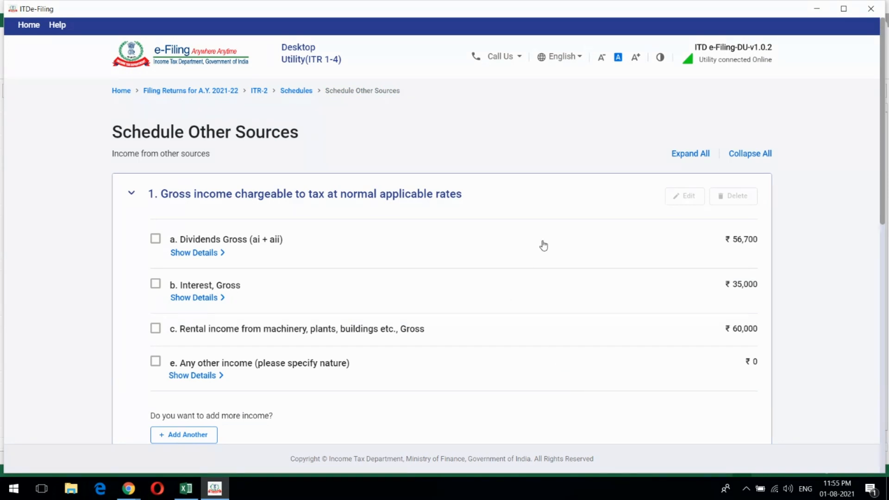
Step: Expand section 10 on accrual/receipt of income from Other Sources and review the dividend income across all five periods
scroll(544, 245, down, 10)
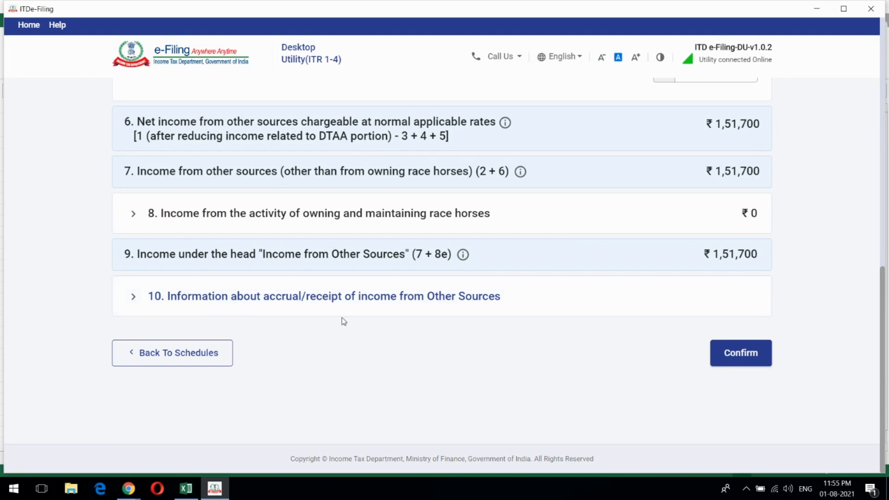
click(466, 301)
scroll(555, 273, down, 3)
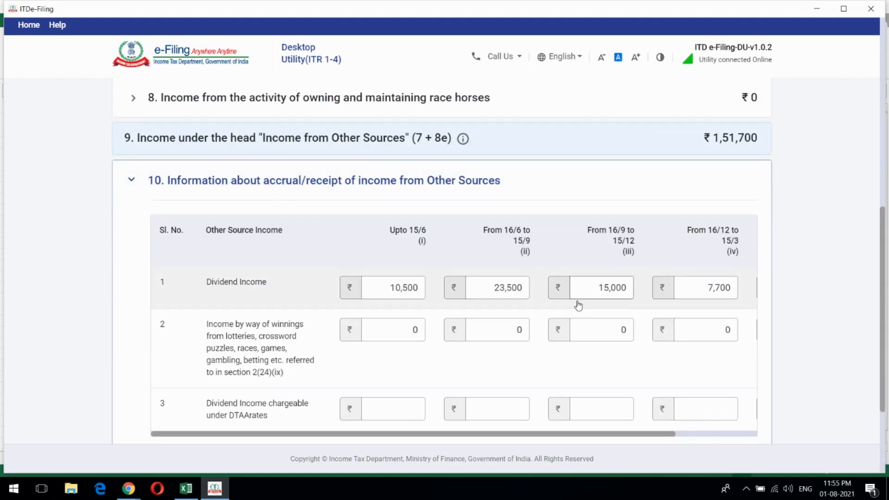
drag(479, 439, 581, 439)
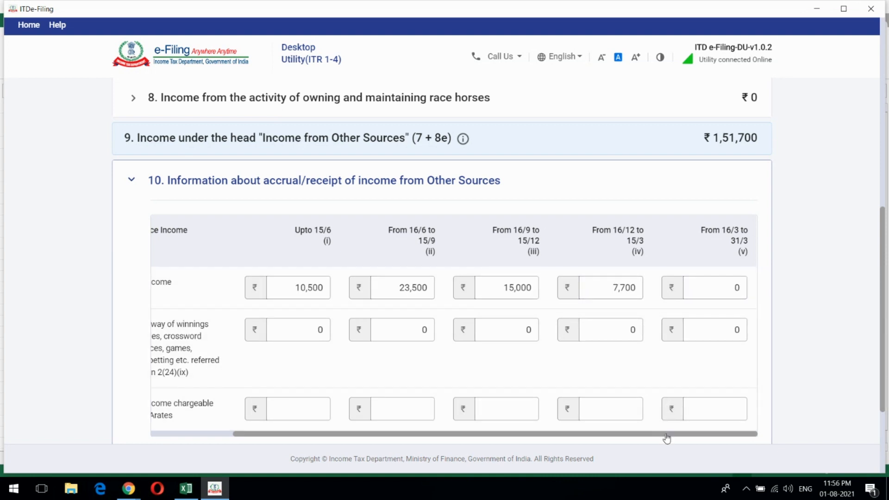
drag(666, 436, 576, 438)
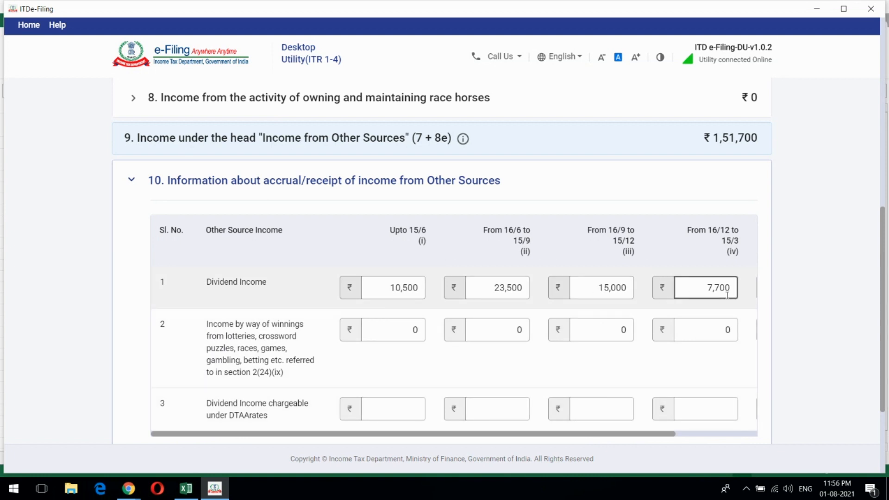
Step: Expand section 1 on gross income at normal rates and compare its dividend amount with the period-wise breakup in section 10
scroll(807, 291, up, 10)
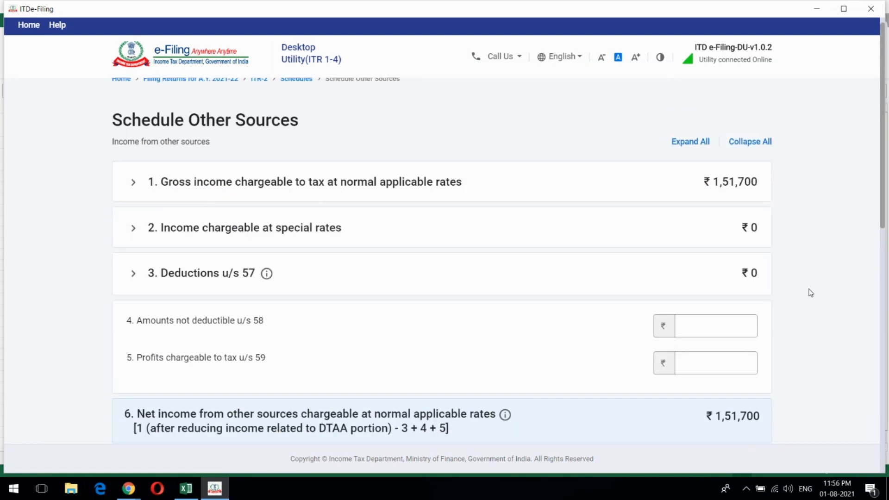
click(572, 197)
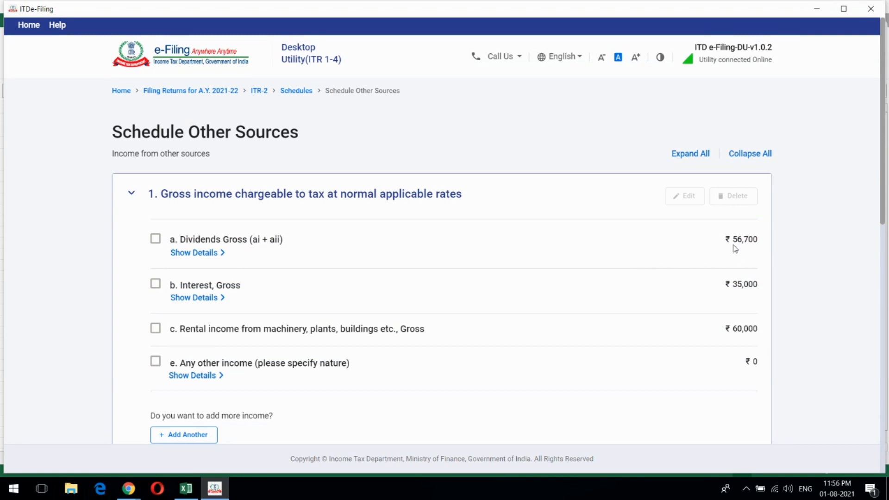
scroll(777, 249, down, 1)
scroll(777, 249, down, 10)
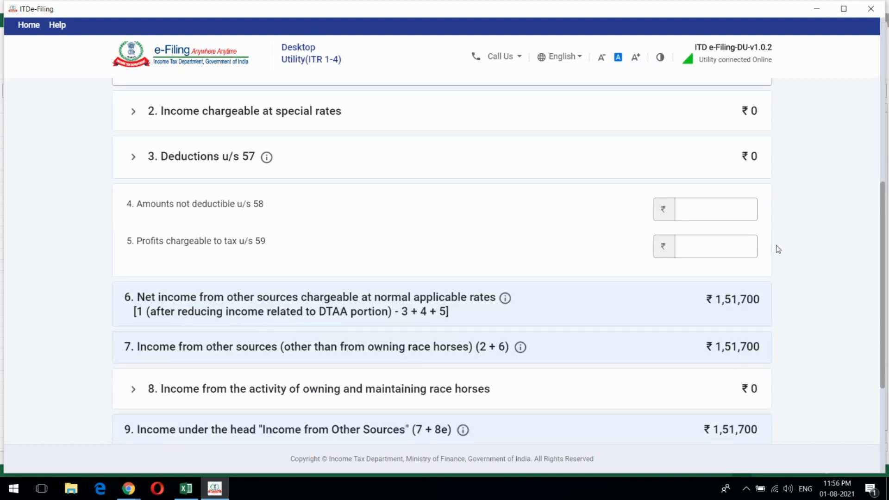
click(572, 297)
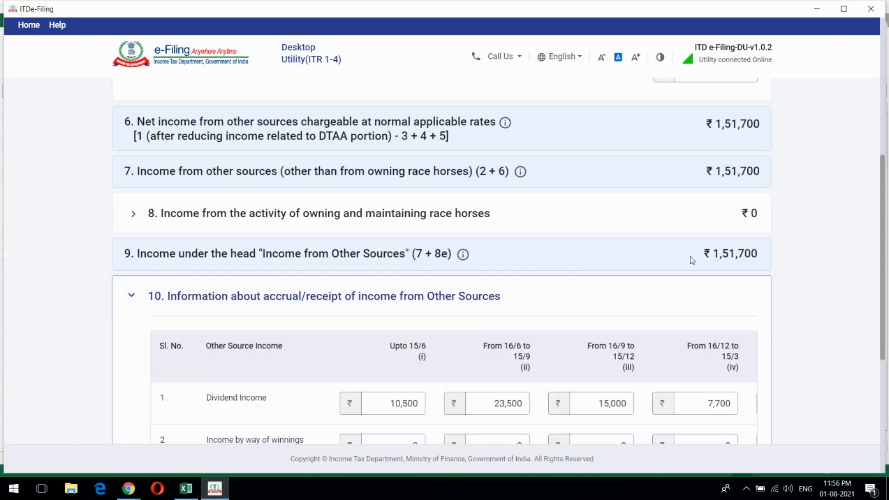
Step: Compare the 16/6 to 15/9 dividend income in section 10 with the sum of G7:G9 in the Excel 26AS sheet
scroll(601, 255, down, 4)
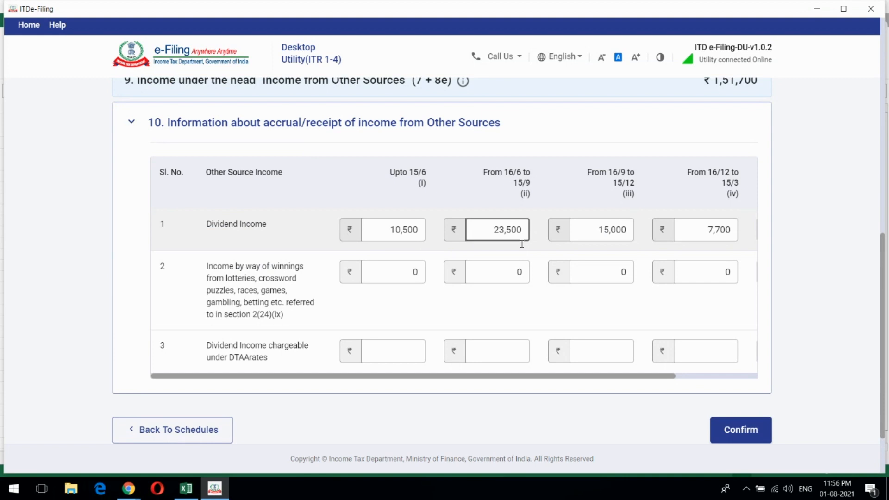
click(186, 488)
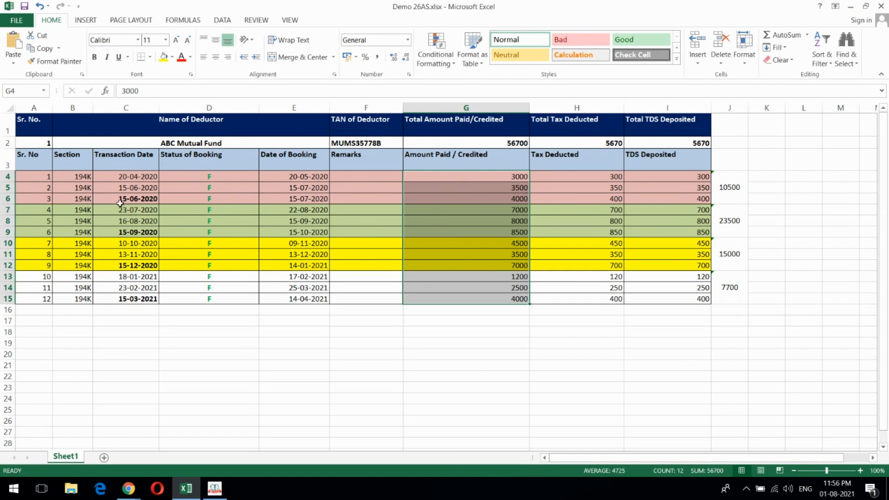
key(alt+Tab)
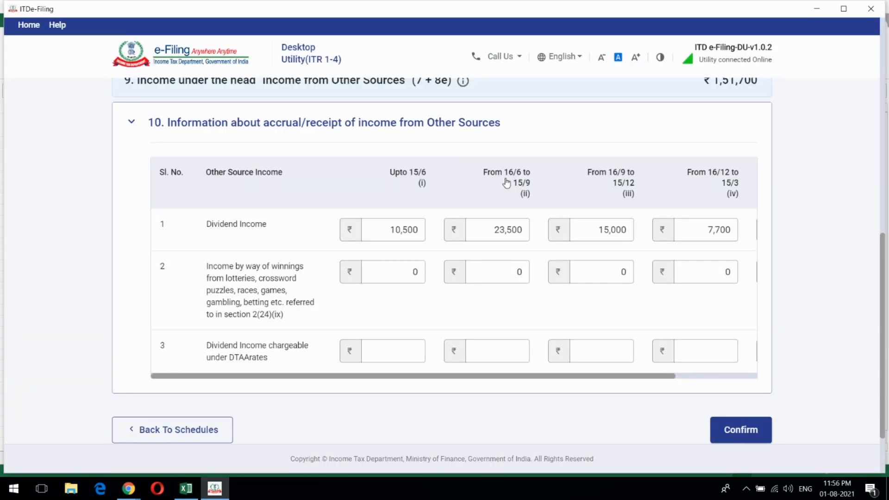
click(525, 236)
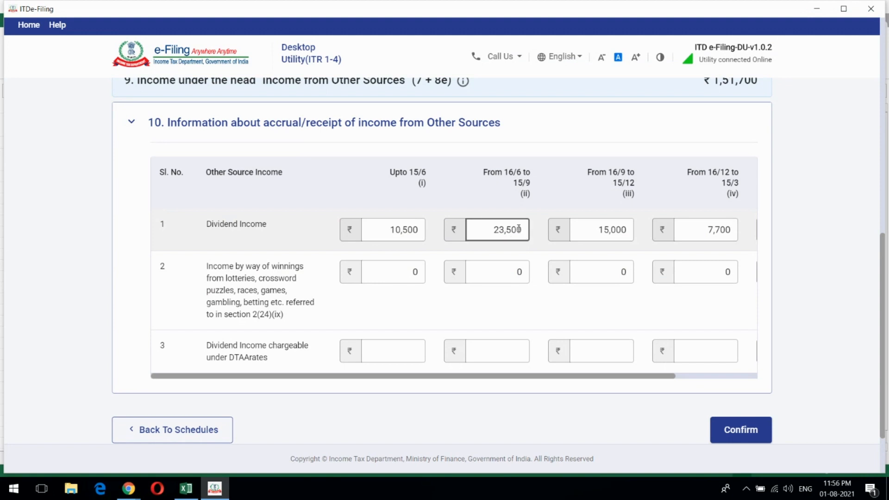
key(alt+Tab)
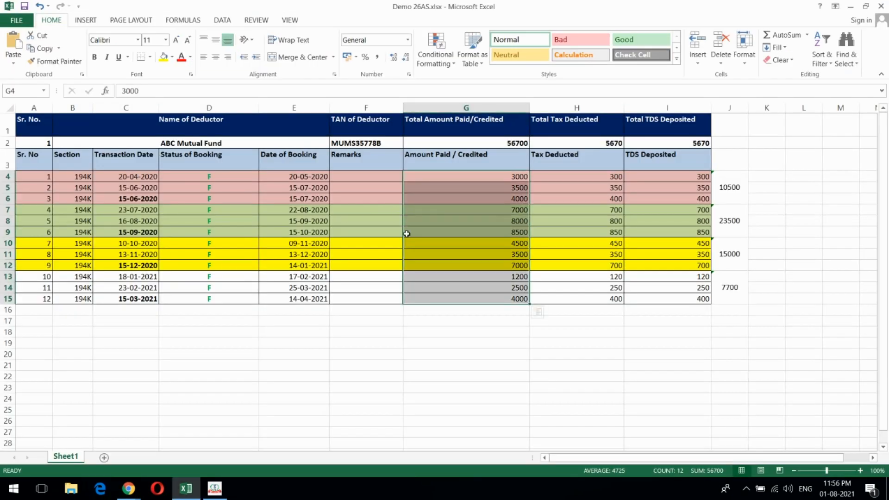
click(516, 220)
drag(516, 209, 516, 232)
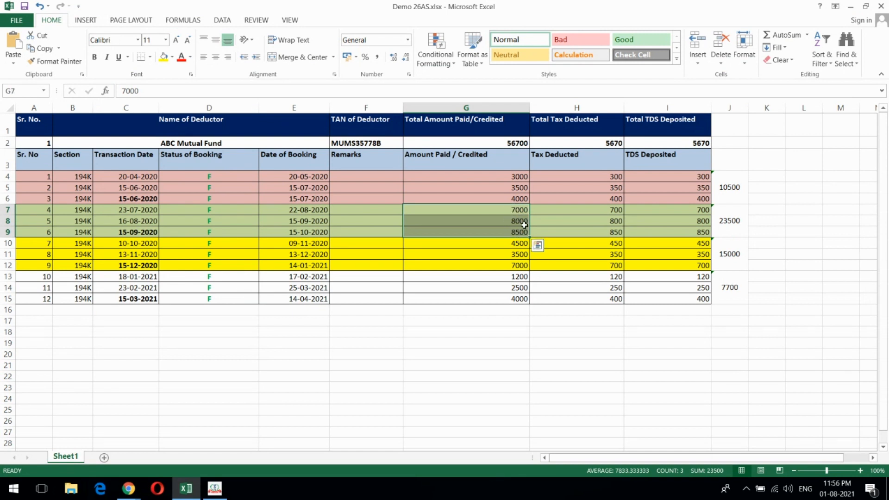
key(alt+Tab)
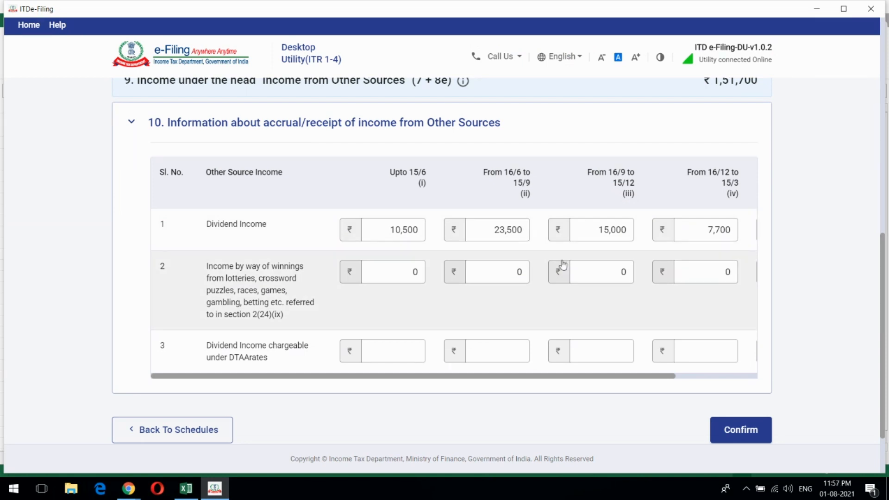
Step: Confirm Schedule Income from Other Sources and return to the schedules summary
click(743, 430)
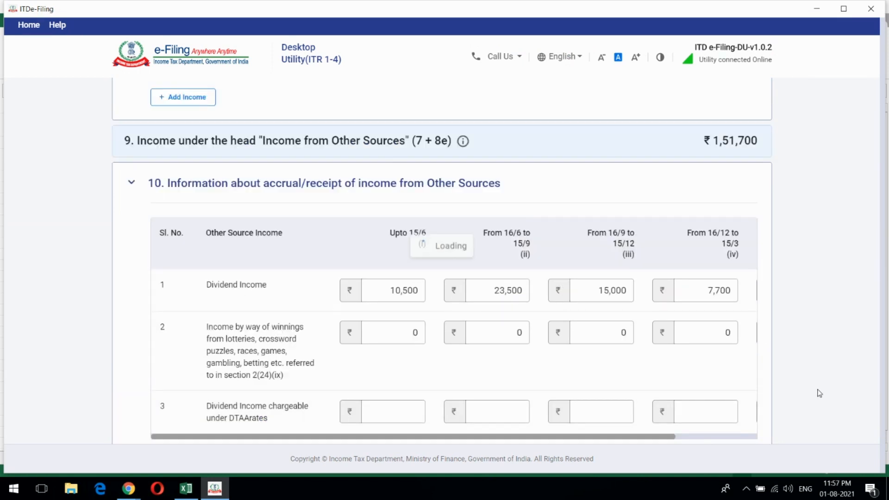
scroll(792, 354, down, 8)
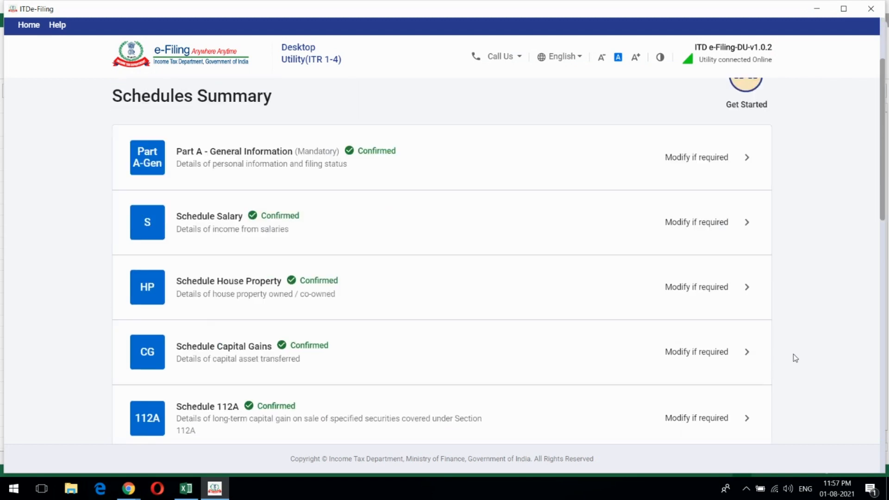
scroll(793, 353, down, 1)
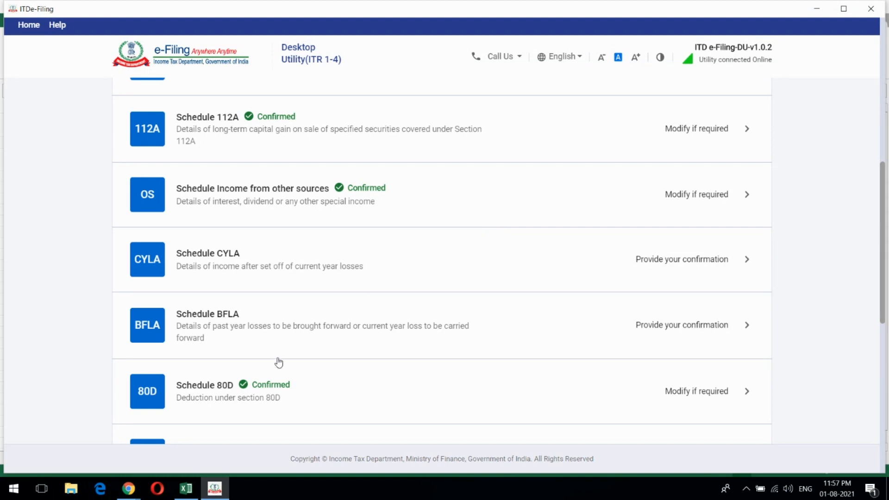
Step: Consult the 26AS sheet in Excel, switch back to ITDe-Filing, and start a TDS 2 entry in the Tax Paid schedule with credit relating to Self
click(186, 488)
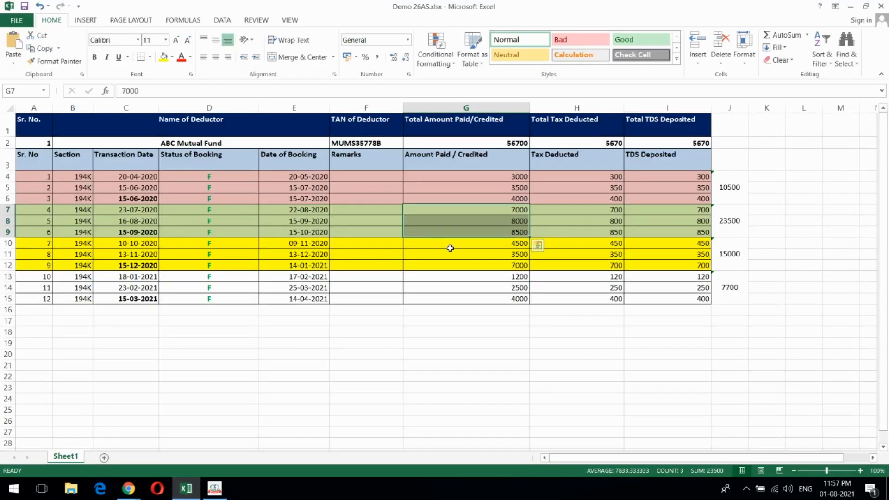
click(512, 344)
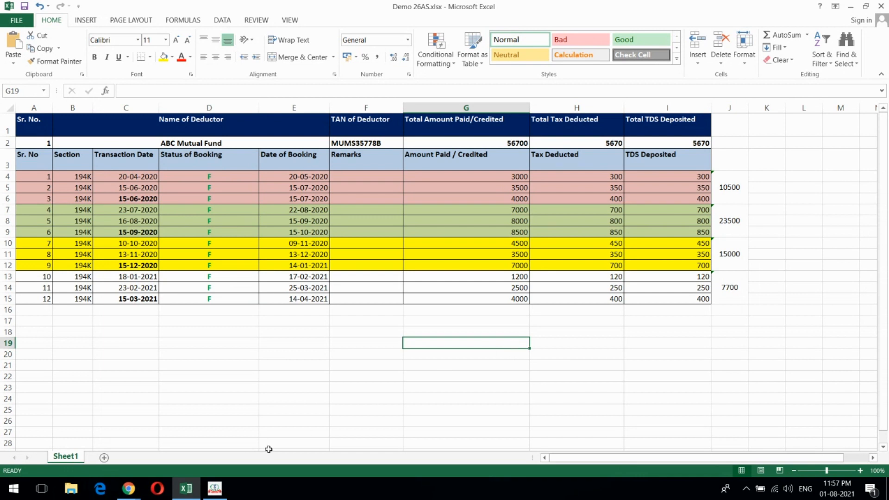
click(214, 488)
scroll(446, 278, down, 5)
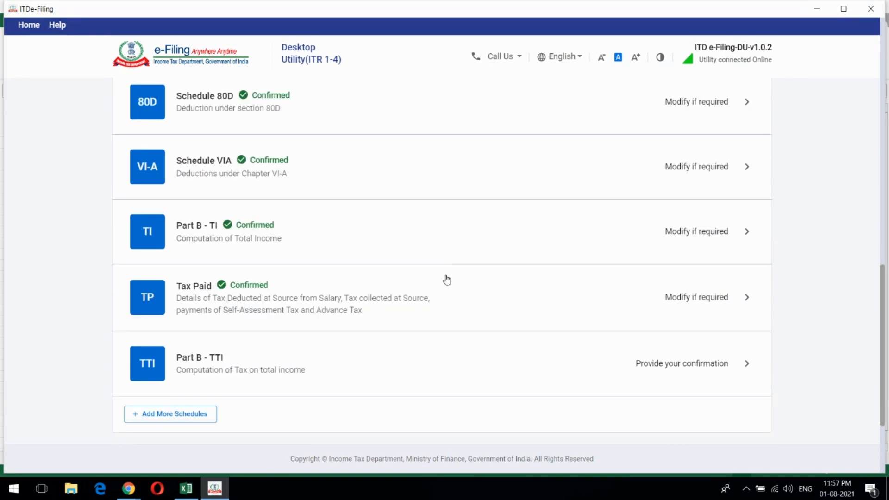
click(475, 297)
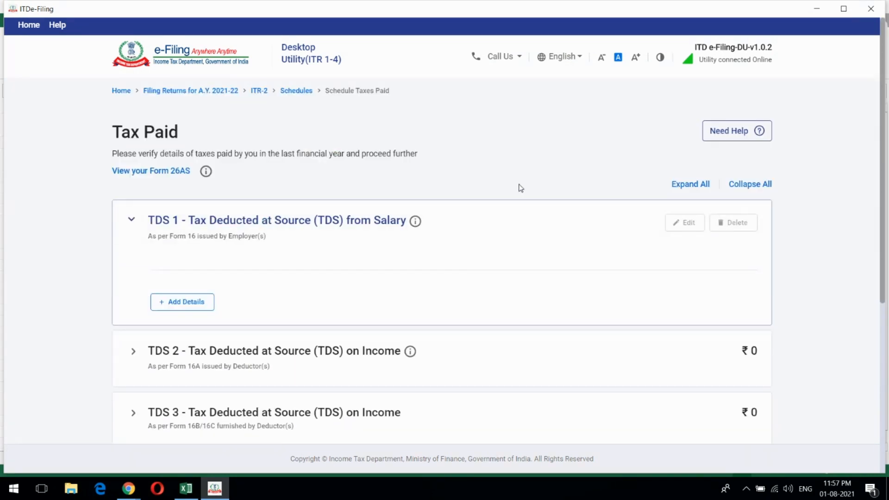
scroll(522, 185, down, 3)
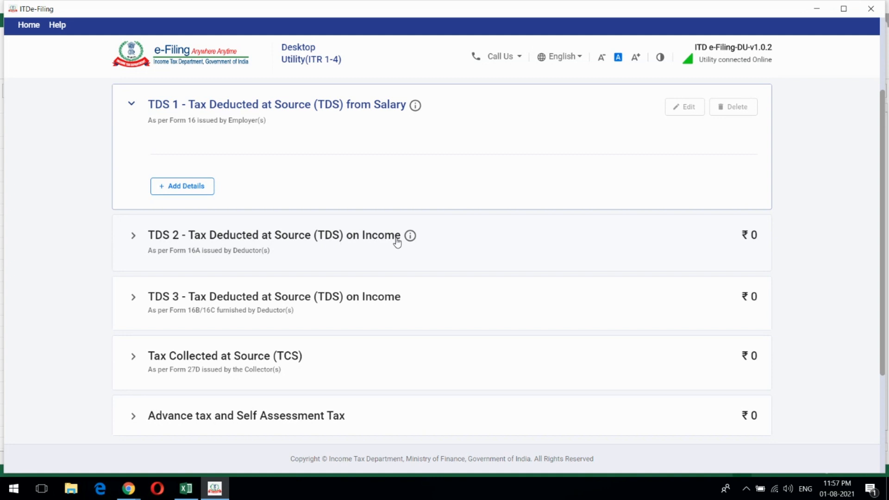
click(461, 244)
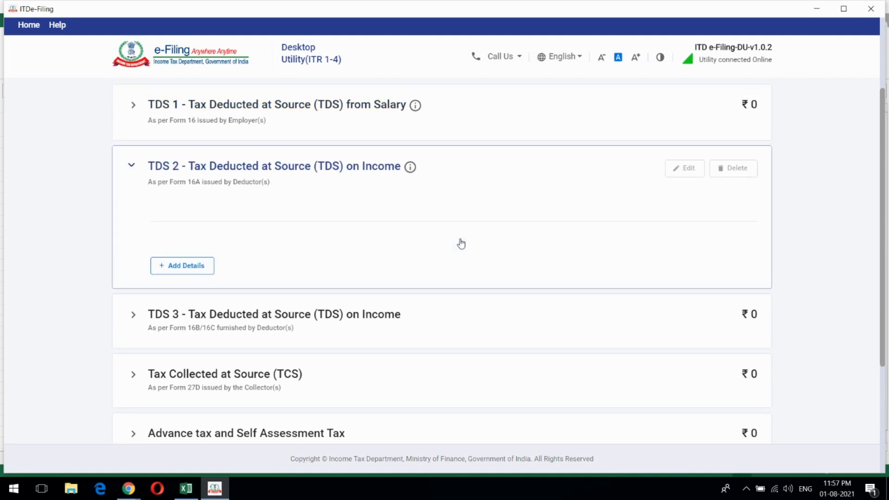
click(195, 269)
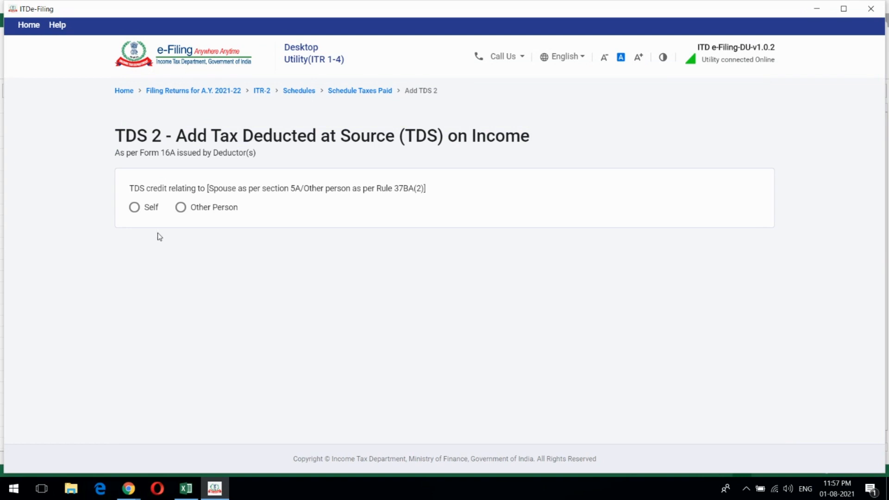
click(134, 206)
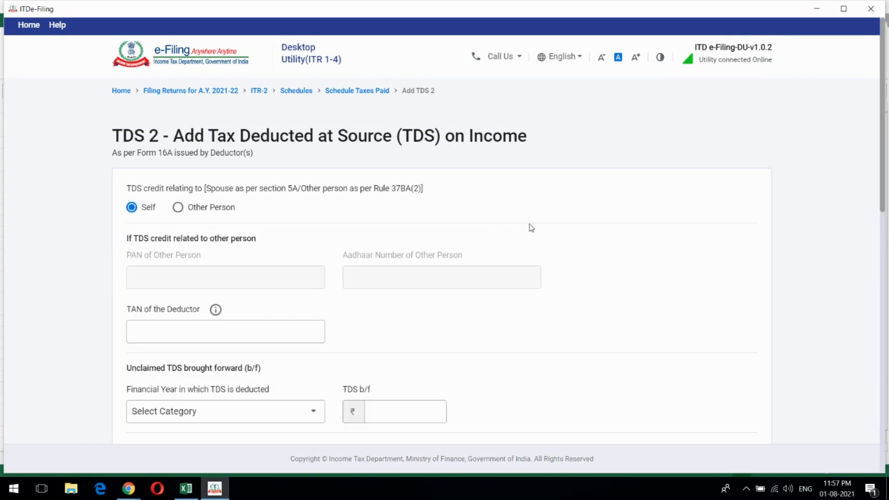
Step: Look up the TAN of the Deductor in the Excel 26AS sheet and return to the TDS 2 form in ITDe-Filing
scroll(531, 228, down, 3)
click(238, 215)
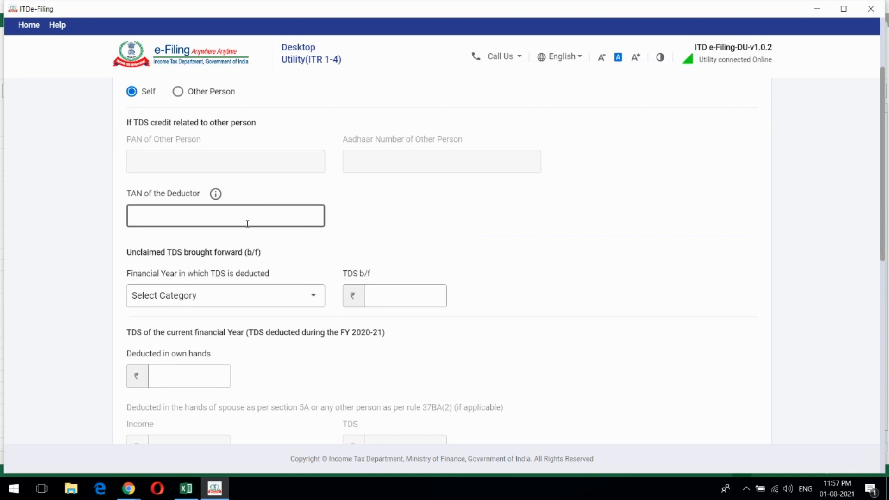
click(186, 488)
click(354, 144)
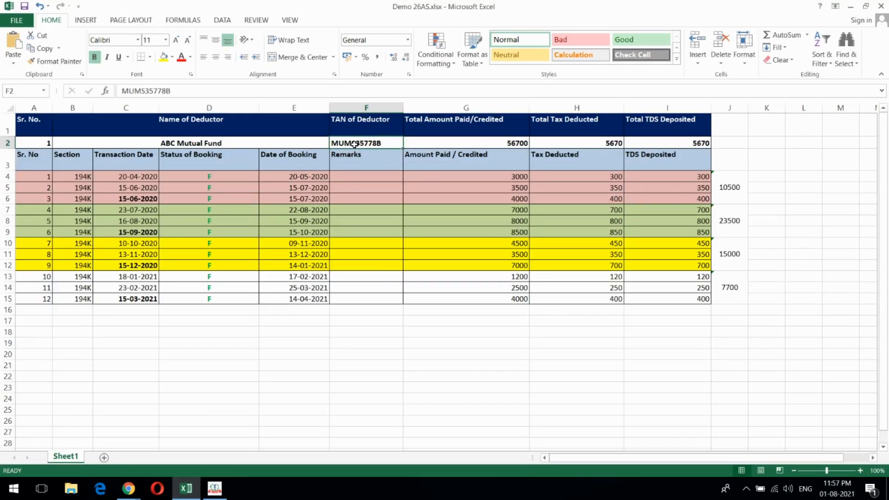
key(alt+Tab)
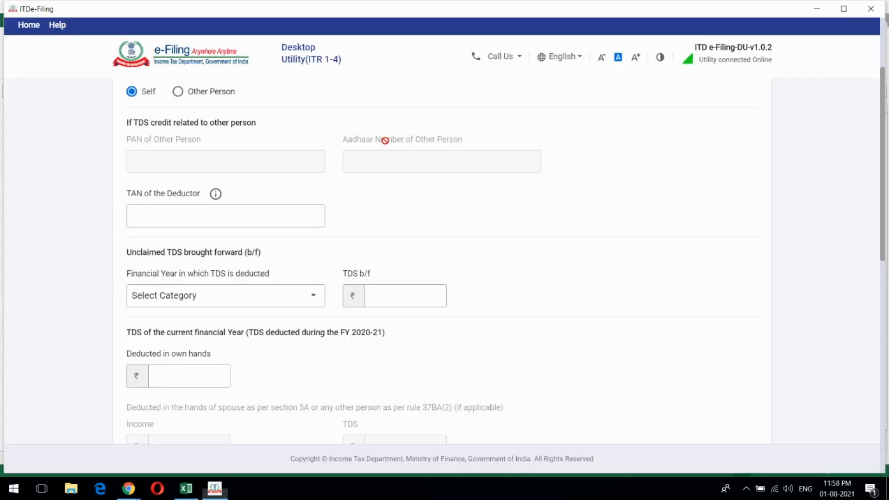
Step: Look up the total tax deducted in the Excel sheet and enter 5,670 as the current-year TDS deducted in own hands in ITDe-Filing
scroll(467, 220, down, 3)
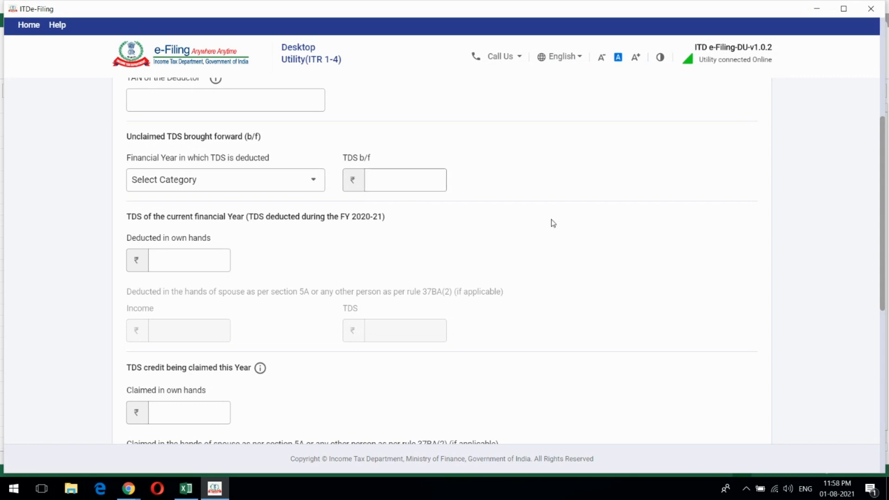
scroll(527, 192, down, 1)
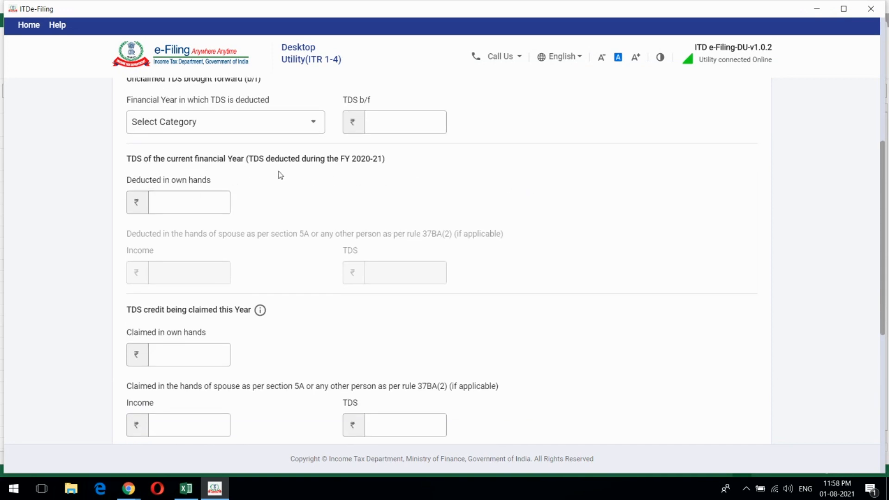
key(alt+Tab)
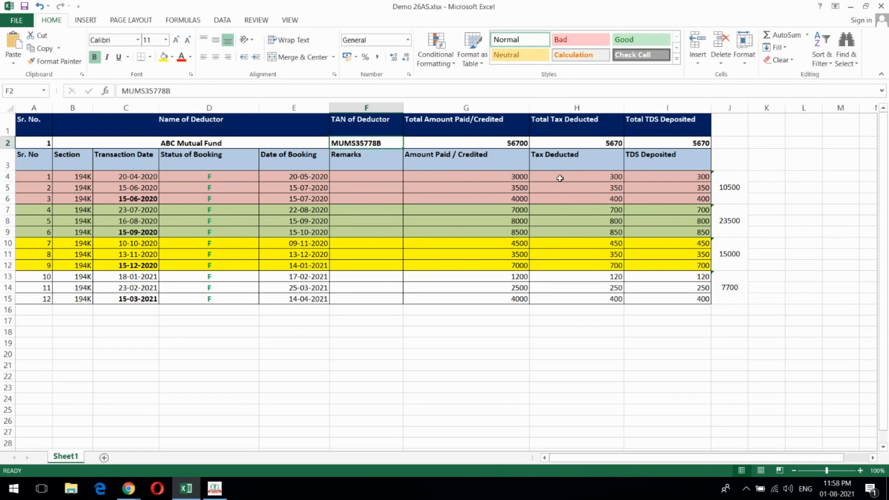
click(601, 143)
key(alt+Tab)
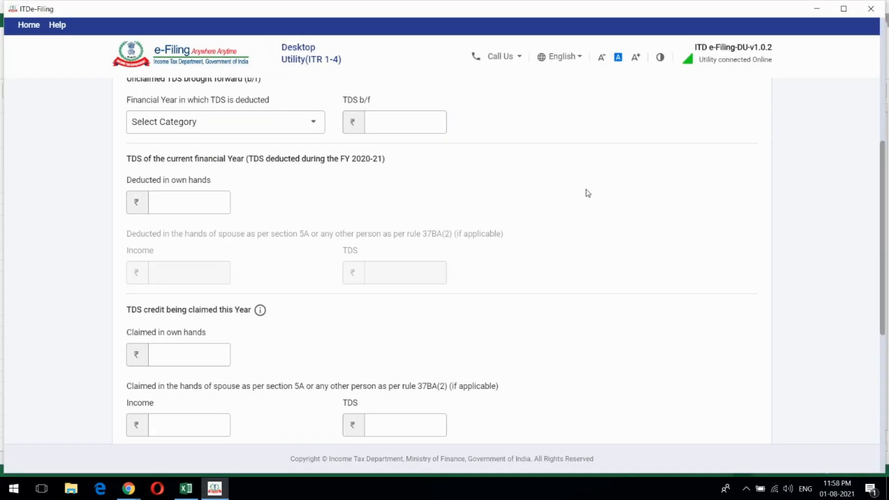
click(218, 202)
text(5,670)
click(317, 206)
scroll(574, 213, down, 1)
scroll(574, 214, down, 2)
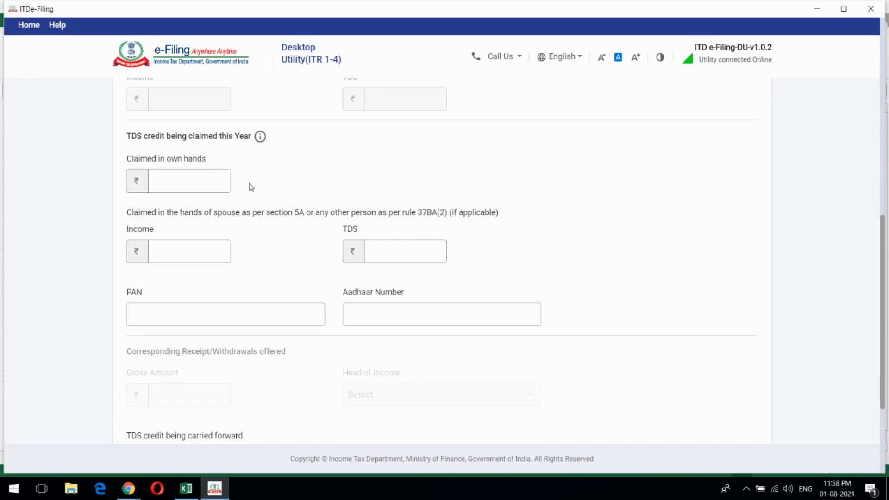
Step: Enter 0 as this year's TDS credit claimed in own hands
click(209, 180)
scroll(314, 188, up, 3)
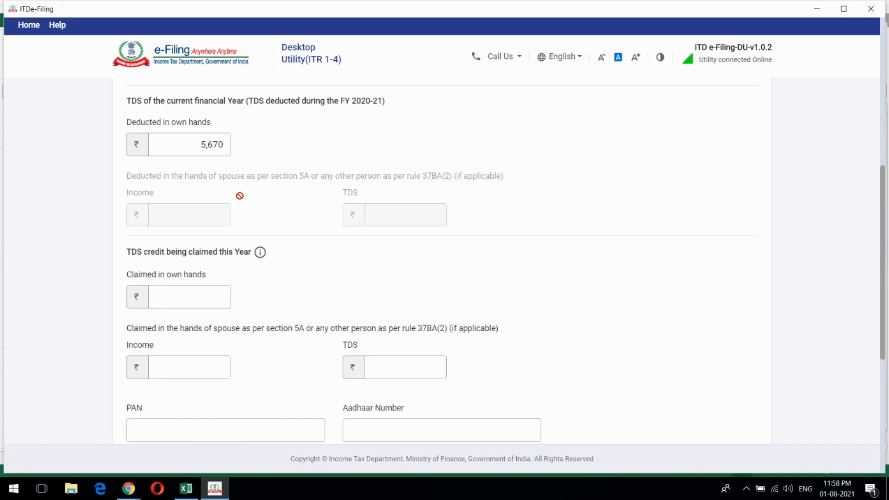
scroll(383, 237, down, 1)
click(219, 232)
text(0)
click(519, 241)
scroll(526, 241, down, 1)
scroll(526, 240, down, 1)
scroll(526, 241, up, 1)
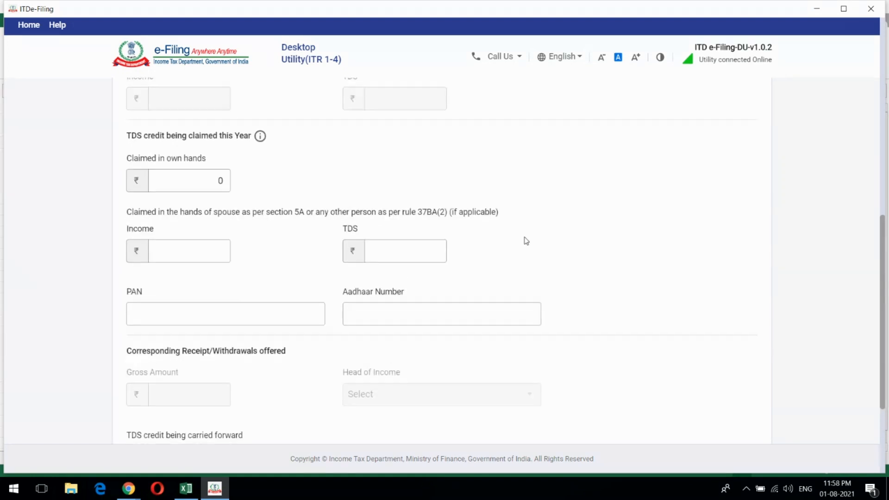
key(alt+Tab)
key(alt+Tab)
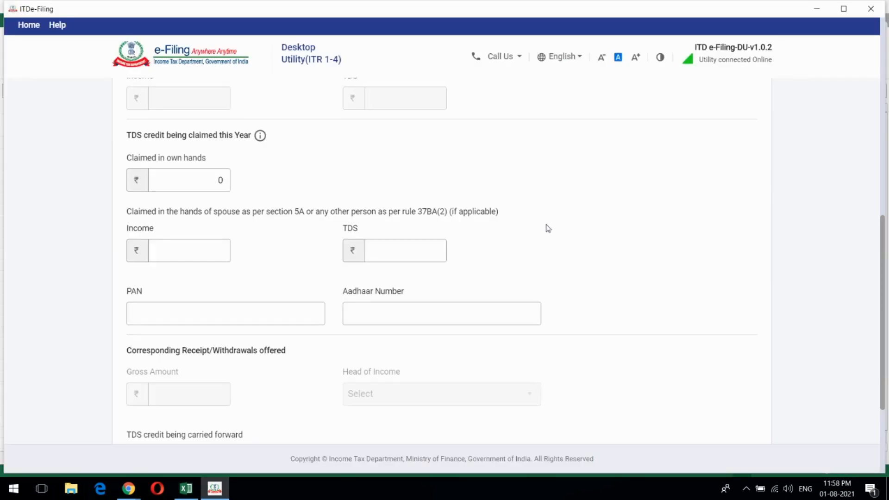
Step: Set this year's TDS credit claimed in own hands to 5,670
scroll(547, 227, down, 3)
scroll(547, 228, up, 4)
click(207, 263)
key(BackSpace)
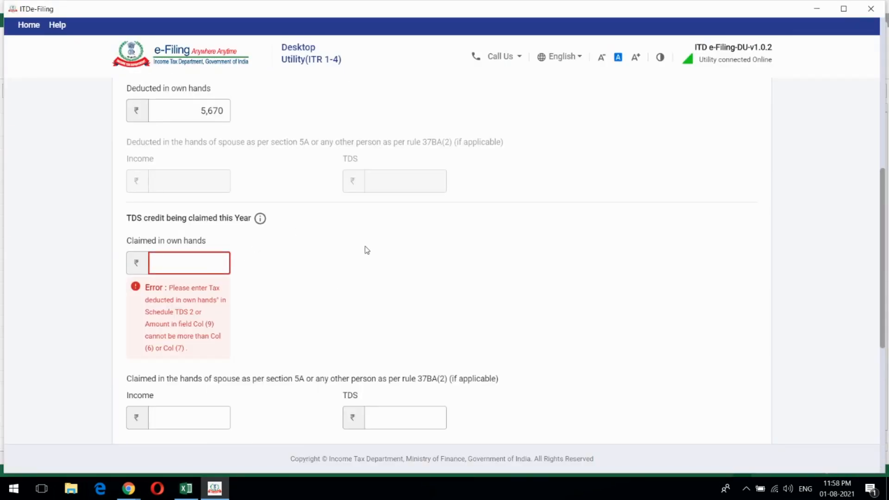
text(5670)
click(367, 250)
Step: Examine the Gross Amount field and the Head of Income options for the corresponding receipt, and review the TDS amounts in the form
scroll(573, 222, down, 4)
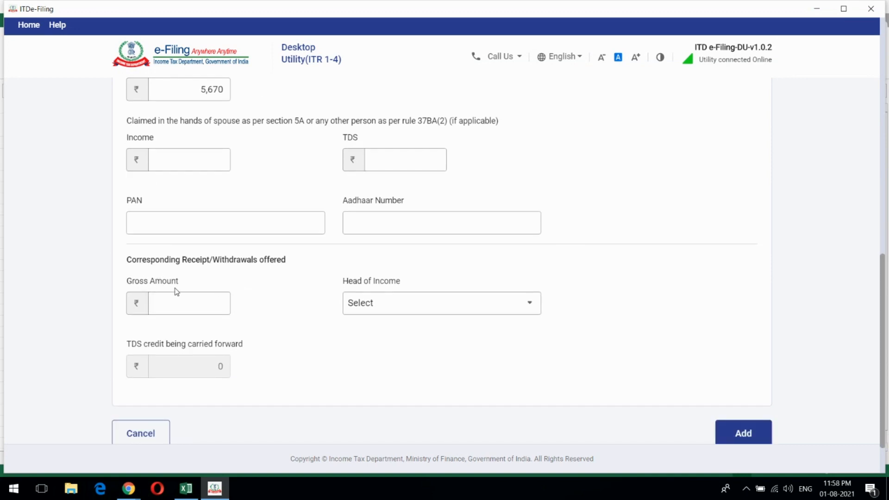
click(474, 308)
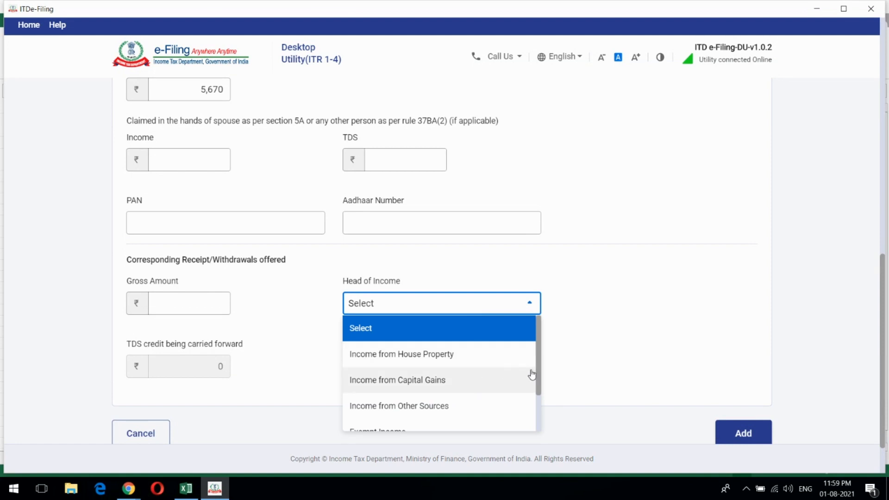
scroll(532, 377, down, 2)
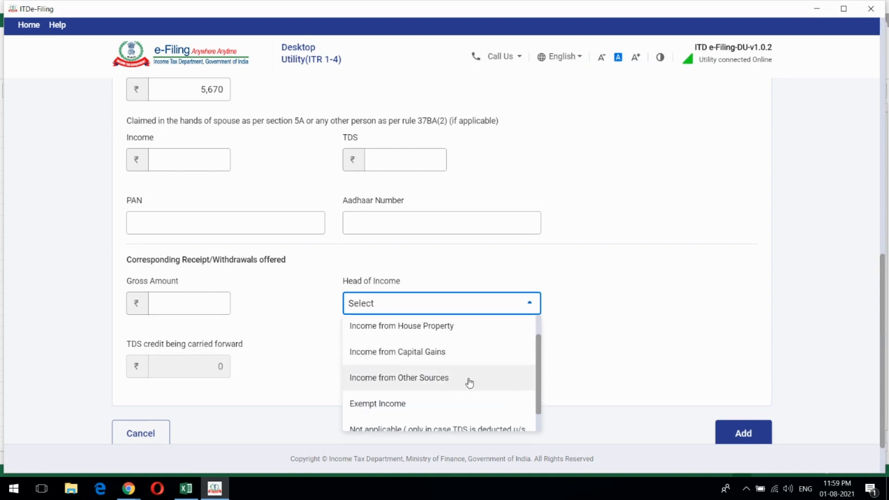
click(277, 307)
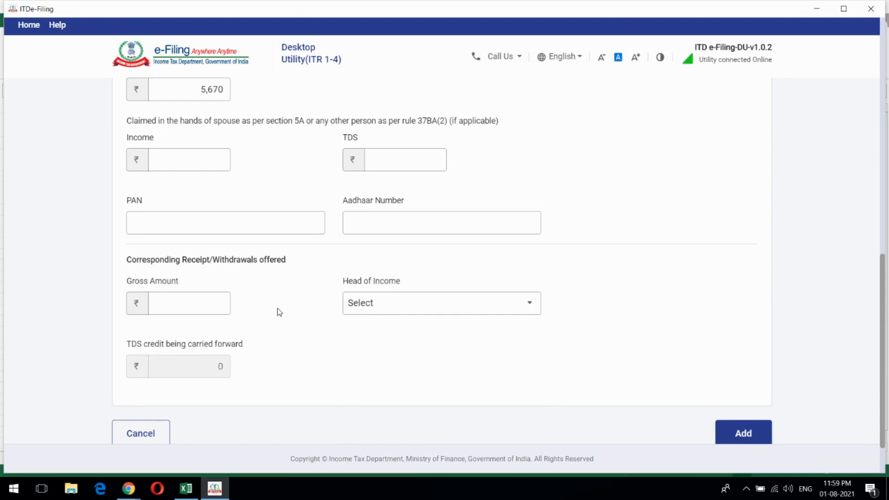
click(208, 300)
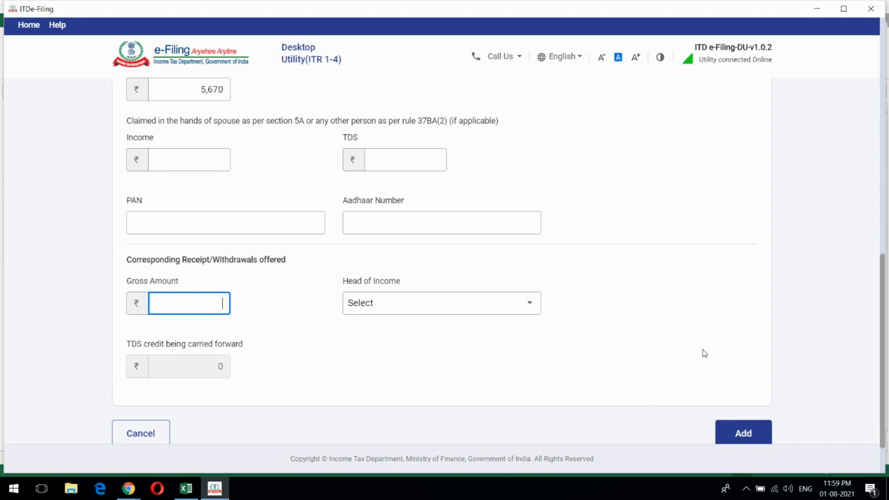
scroll(704, 354, up, 3)
scroll(704, 353, up, 8)
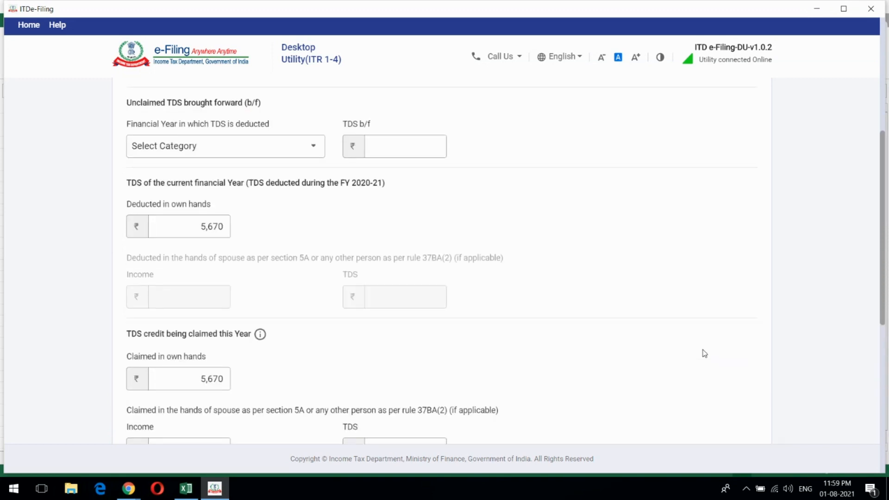